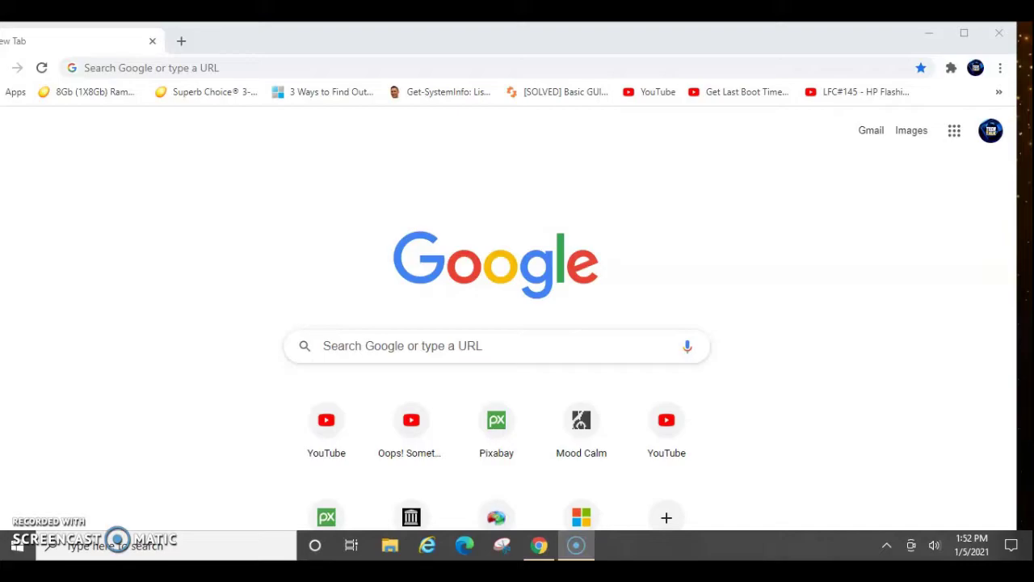
Open diskpart.com/free-partition-manager.html and go to the freeware download page for AOMEI Partition Assistant Standard.
right_click(95, 68)
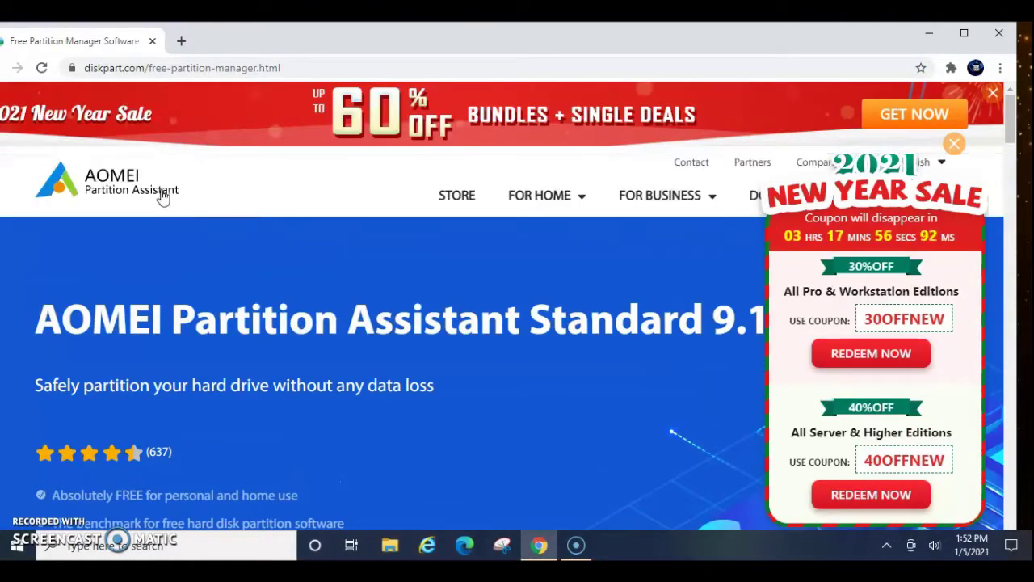
click(221, 218)
click(329, 261)
click(1028, 129)
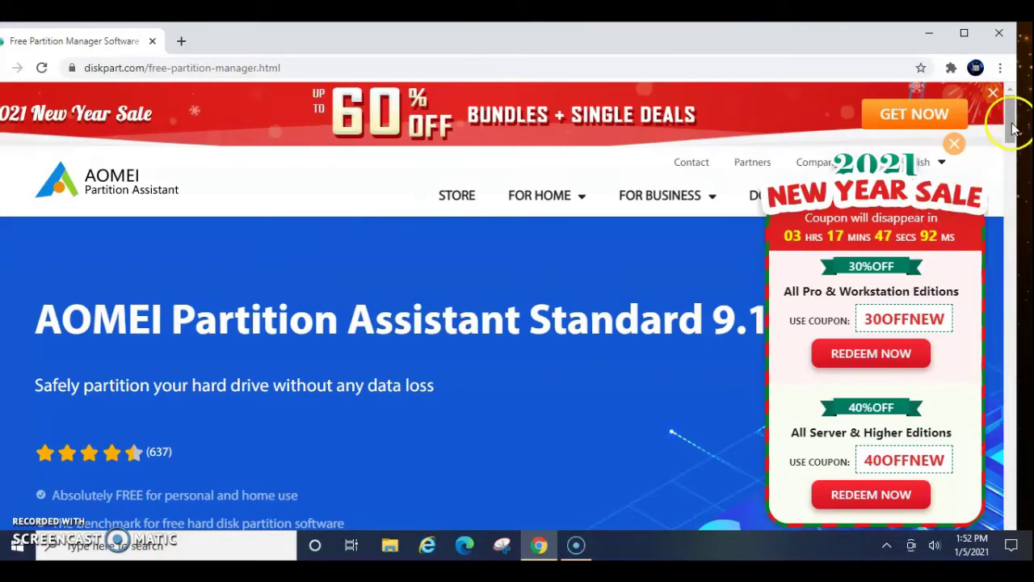
drag(1012, 121, 1016, 149)
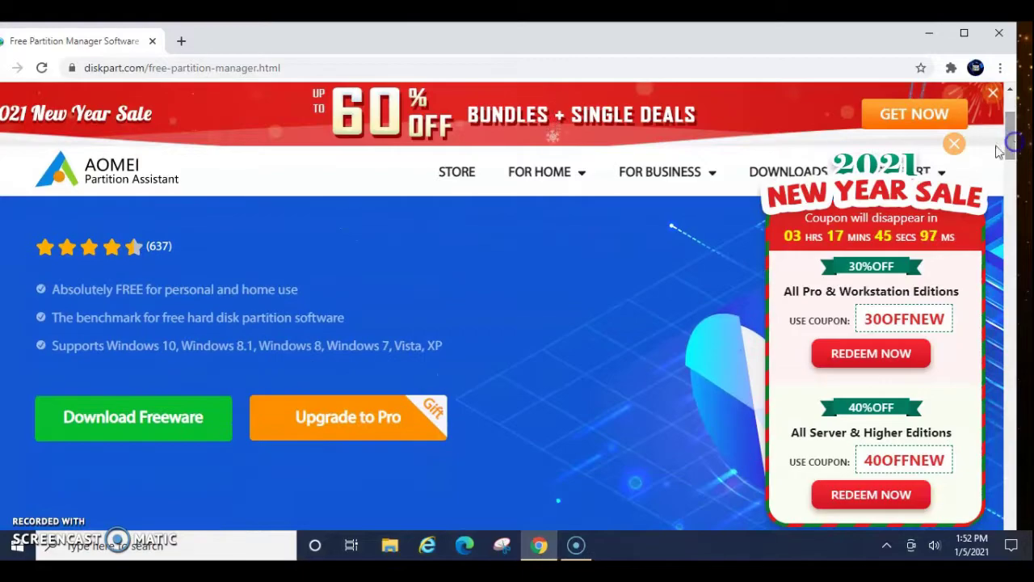
click(170, 416)
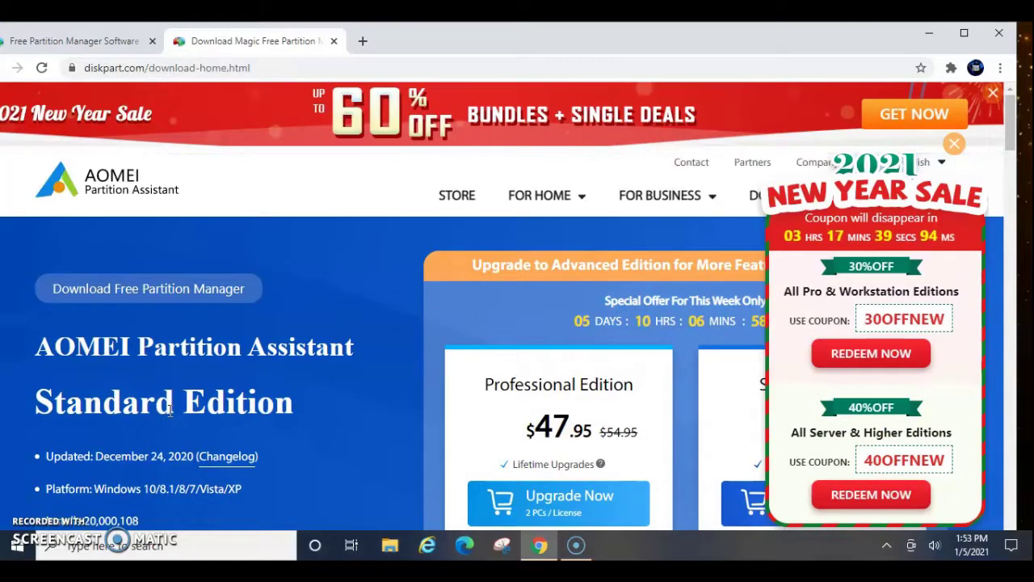
Download the AOMEI Partition Assistant Standard Edition freeware, entering the e-mail address, and maximize the browser window.
click(1012, 128)
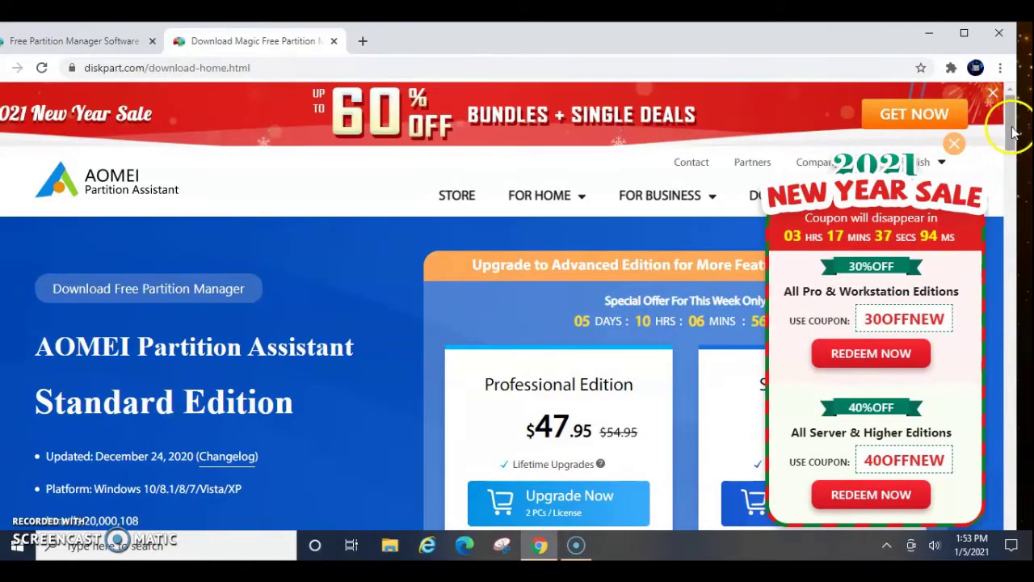
scroll(1013, 128, down, 2)
click(111, 444)
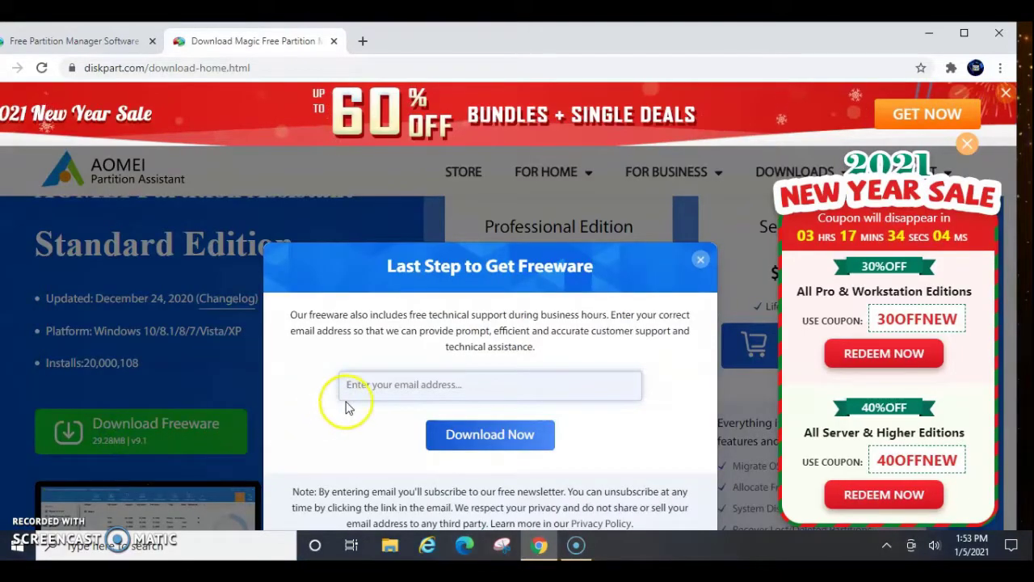
click(380, 376)
click(381, 422)
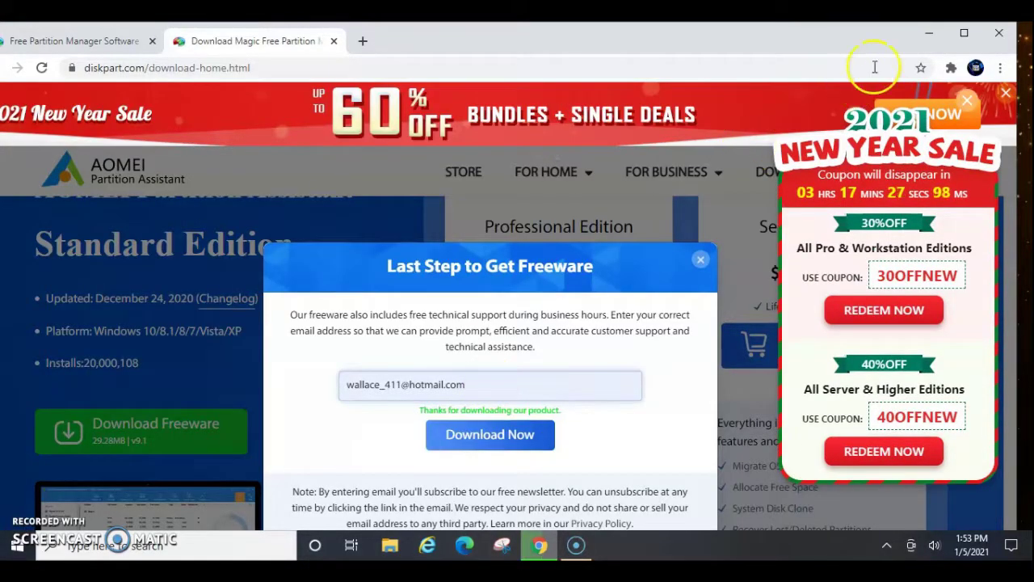
click(964, 33)
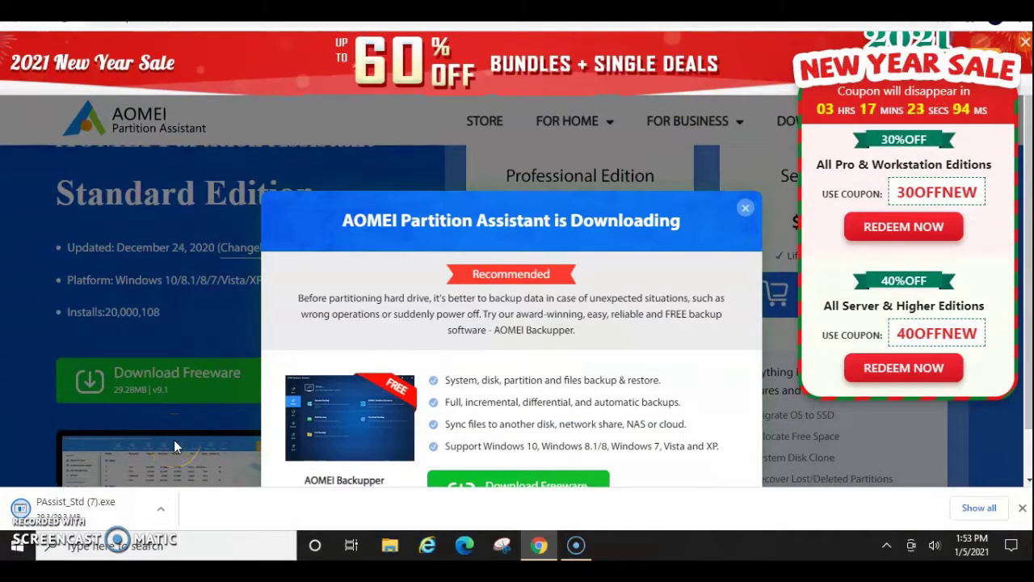
Run the downloaded installer PAssist_Std (7).exe once its download has finished.
click(164, 460)
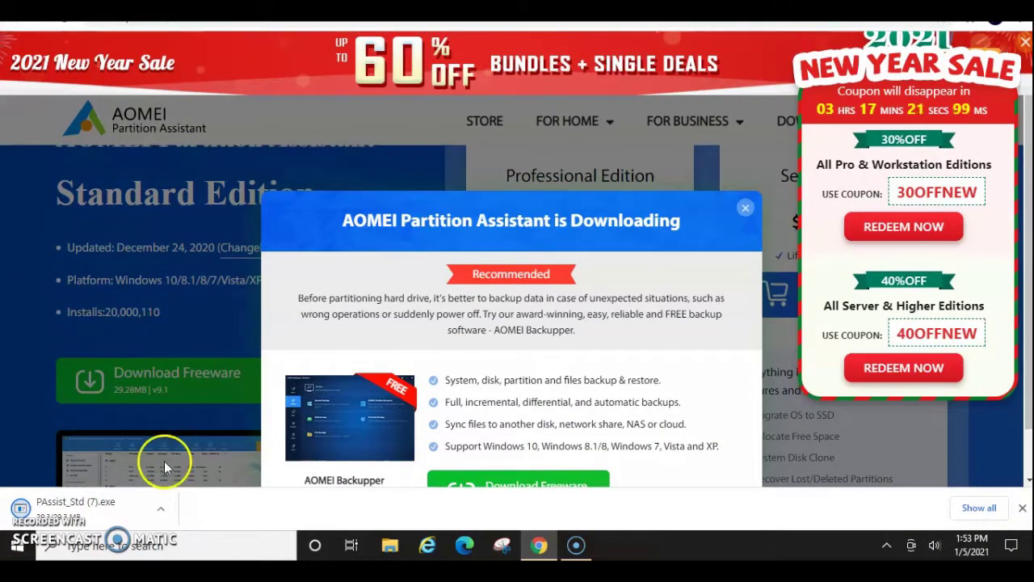
click(160, 509)
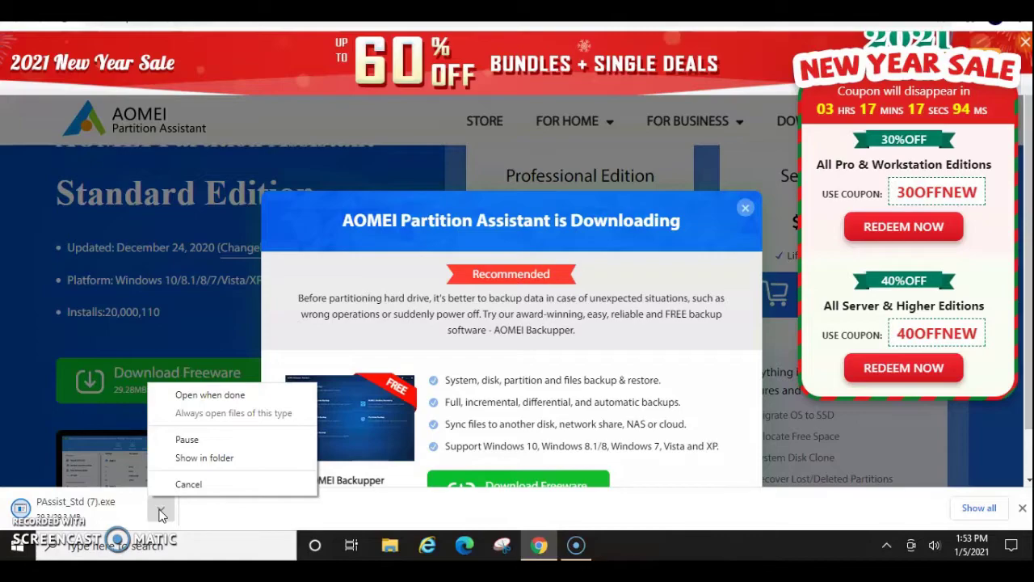
click(202, 512)
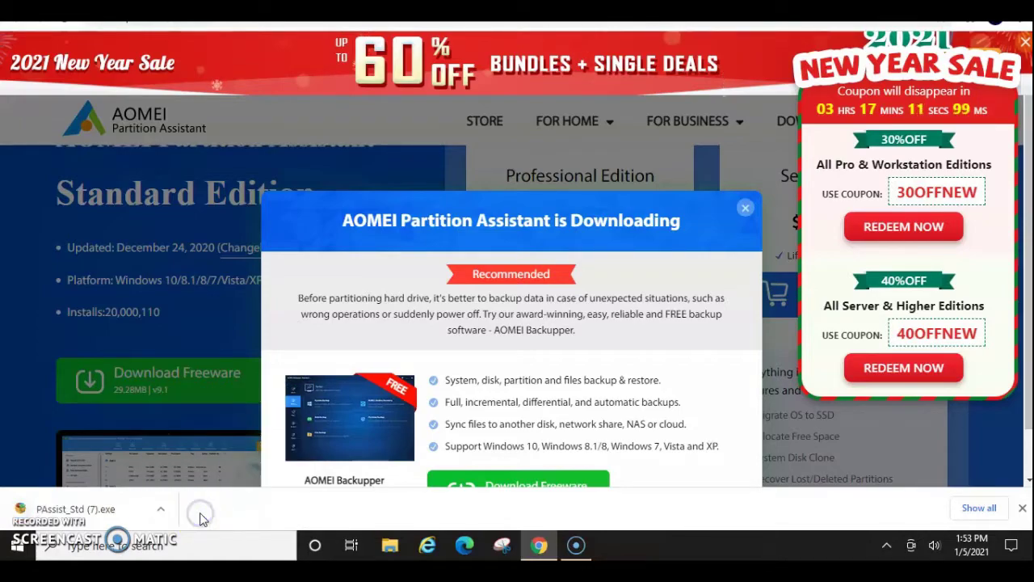
right_click(157, 509)
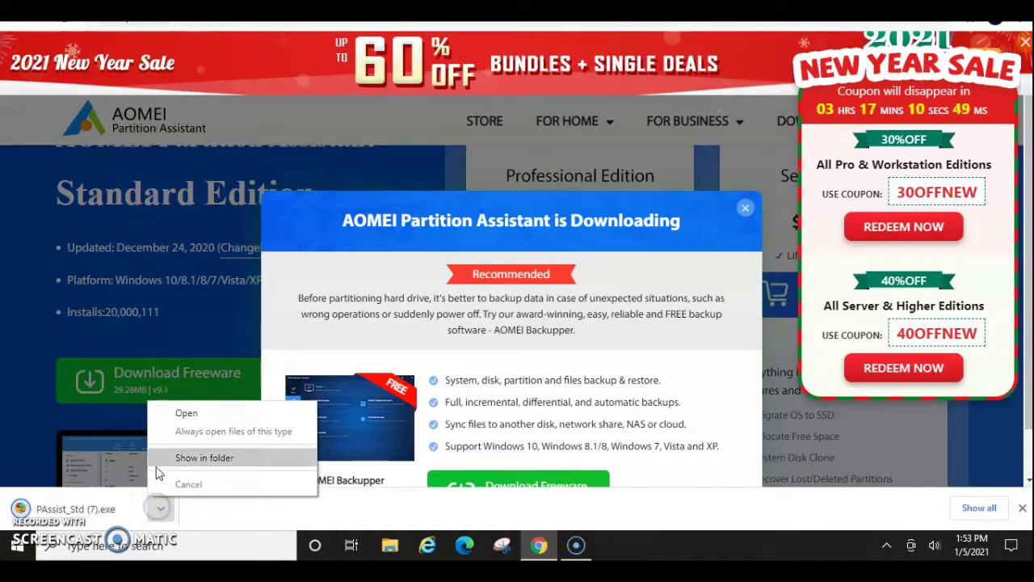
click(185, 412)
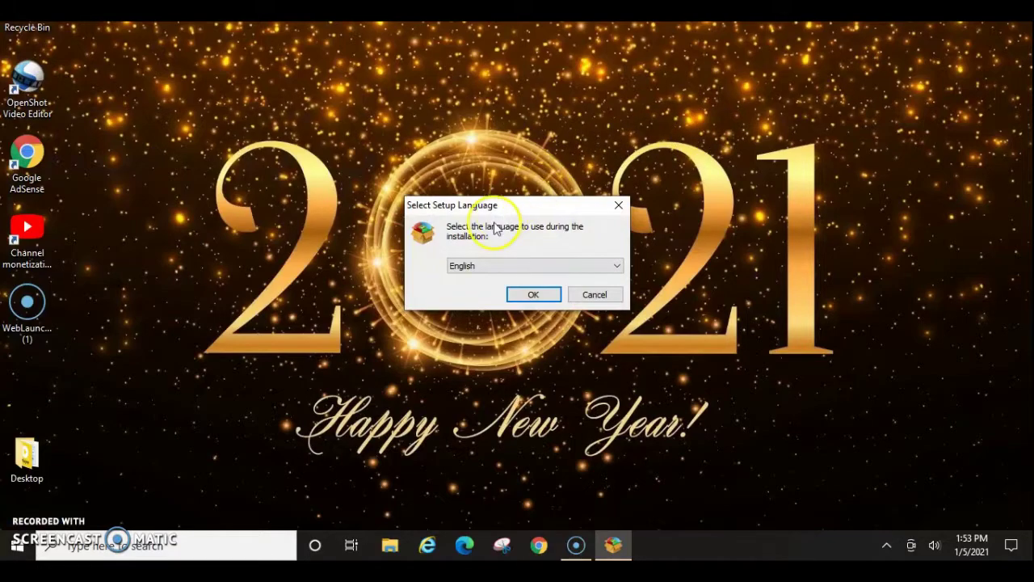
Install AOMEI Partition Assistant in English without the Pro upgrade, and launch it without joining the User Experience Improvement Program.
click(531, 296)
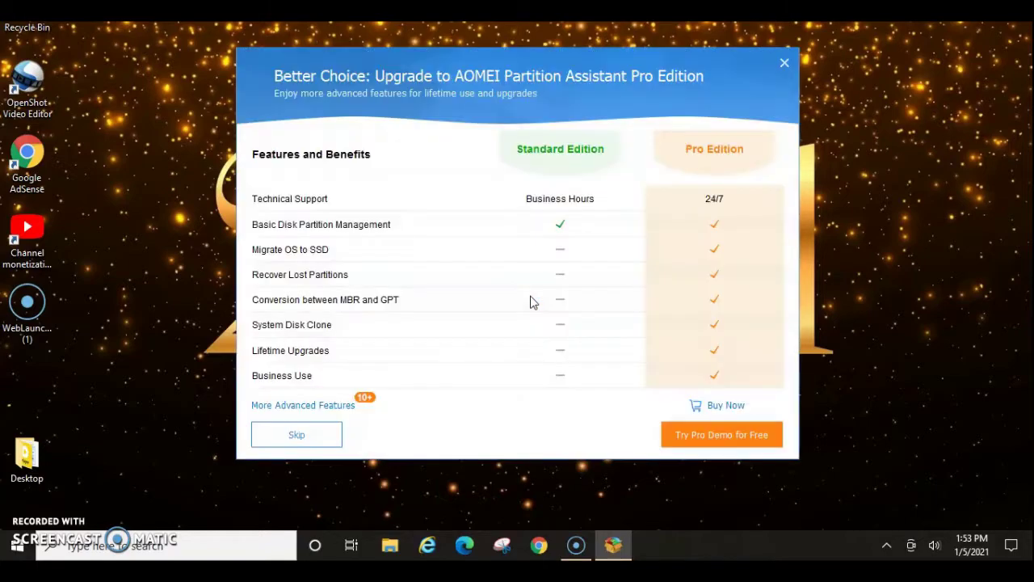
click(310, 434)
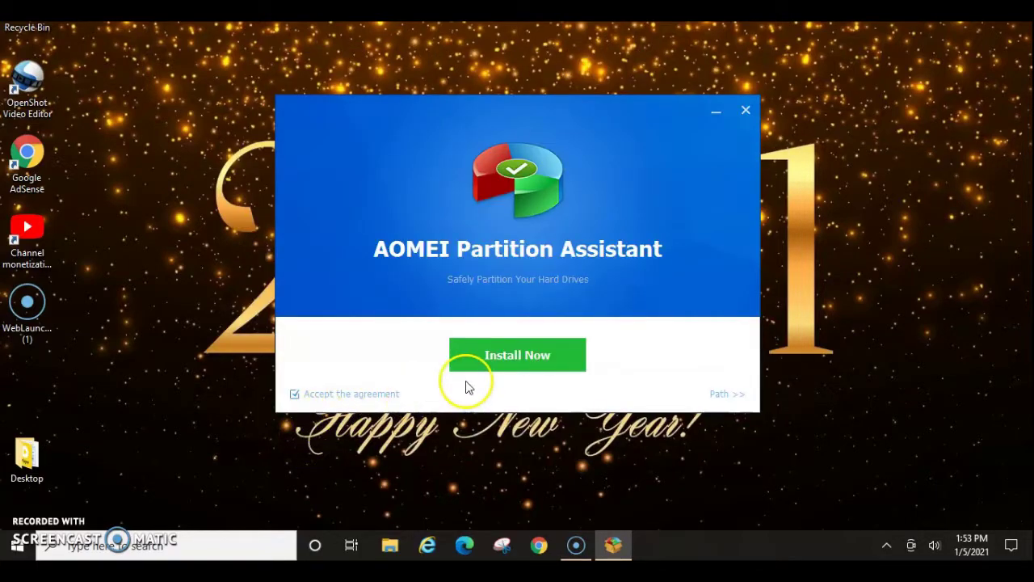
click(517, 355)
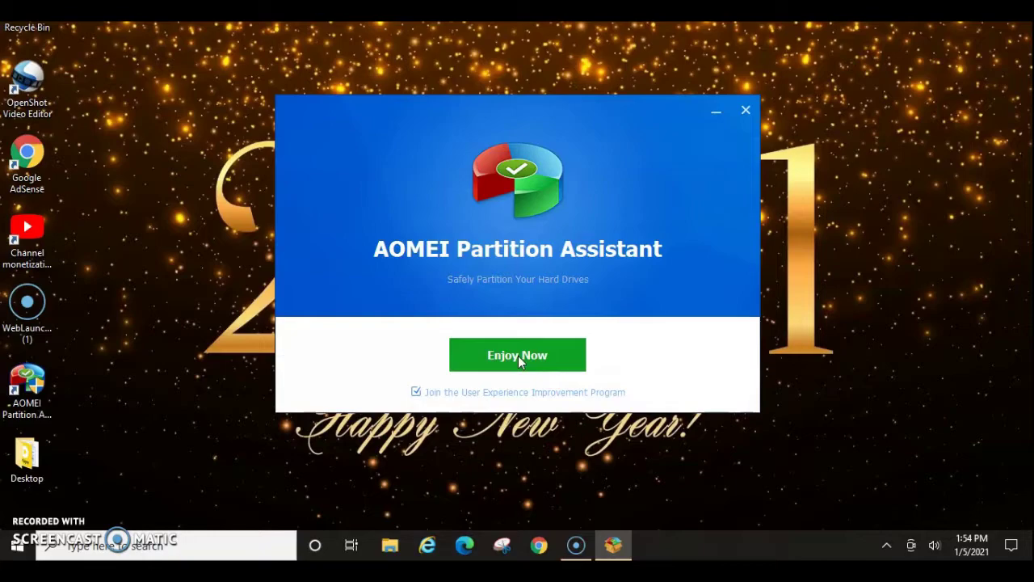
click(416, 393)
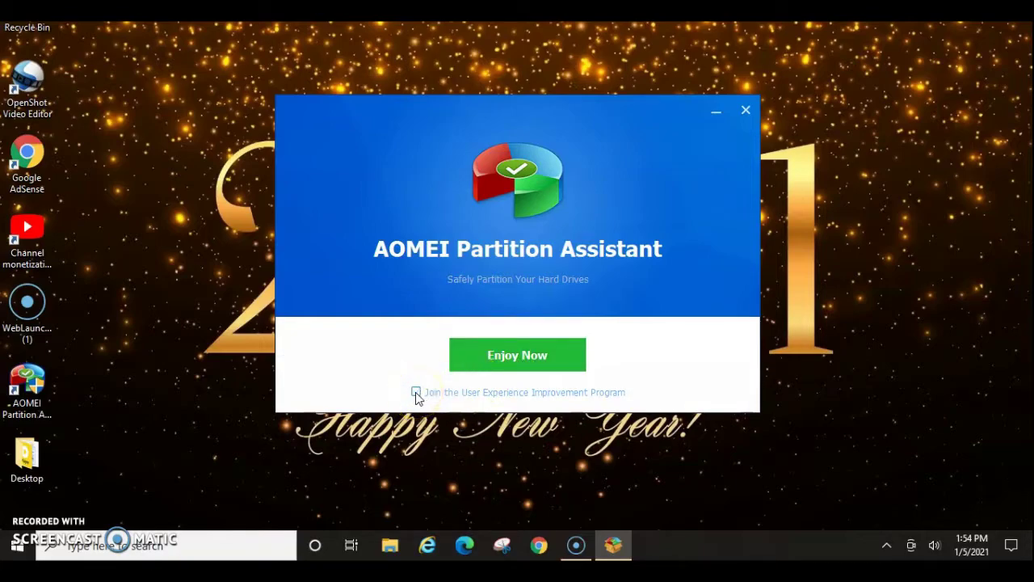
click(518, 356)
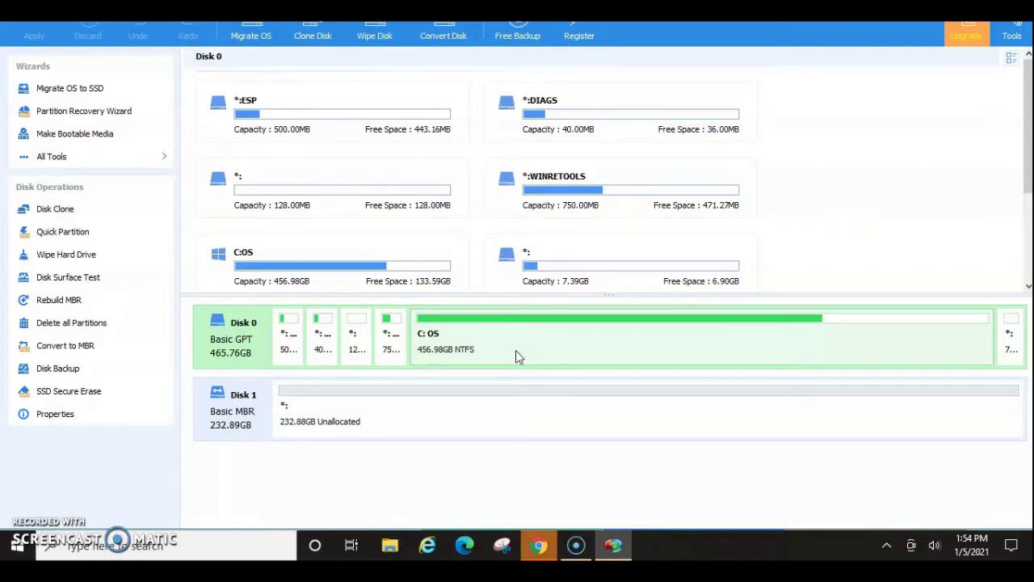
Select Disk 1's unallocated space, and check the devices and drives under This PC in File Explorer.
click(422, 429)
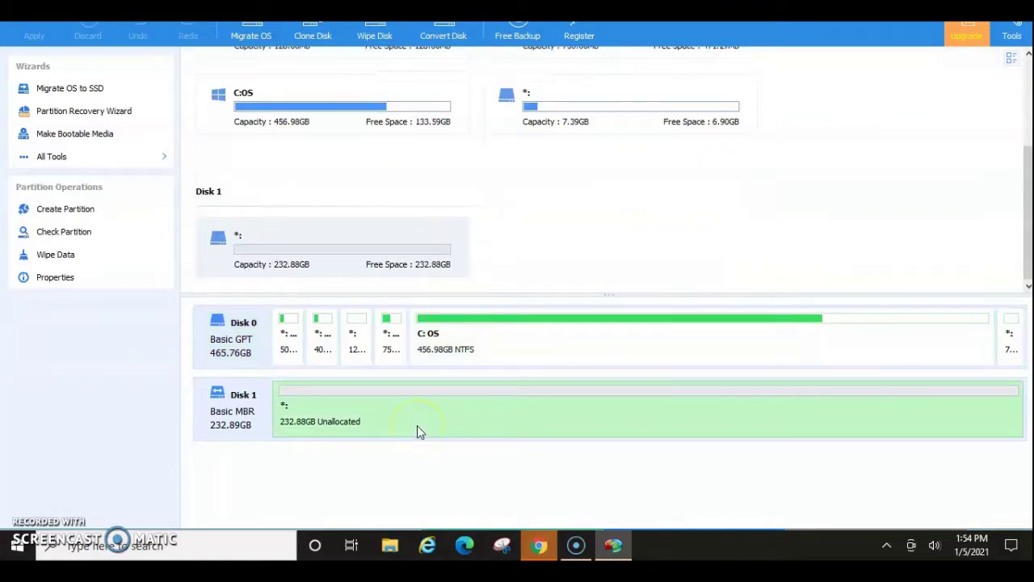
click(390, 547)
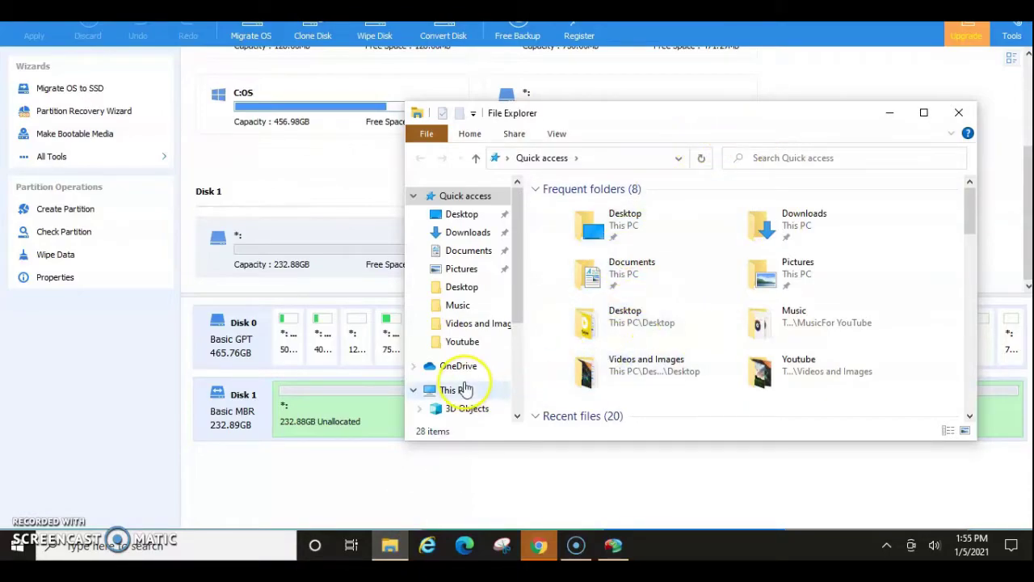
click(452, 390)
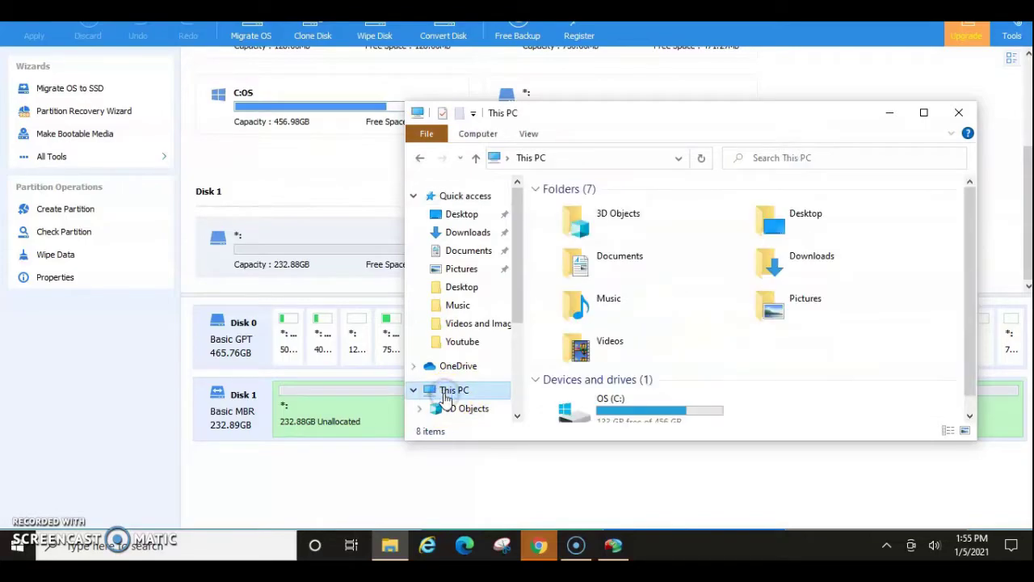
scroll(973, 372, down, 1)
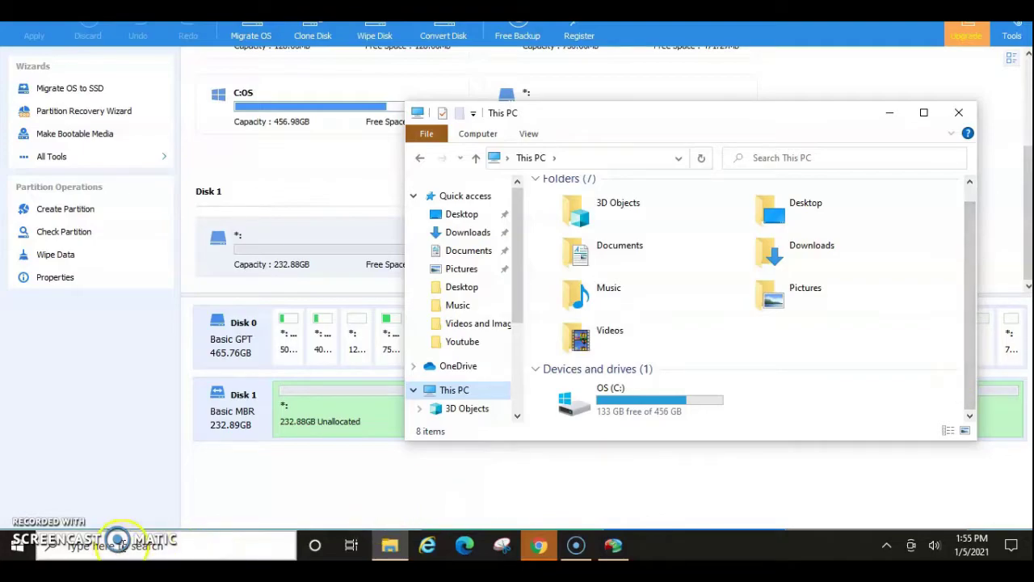
Search Windows for Computer Management and open its Disk Management view.
click(121, 543)
text(compu)
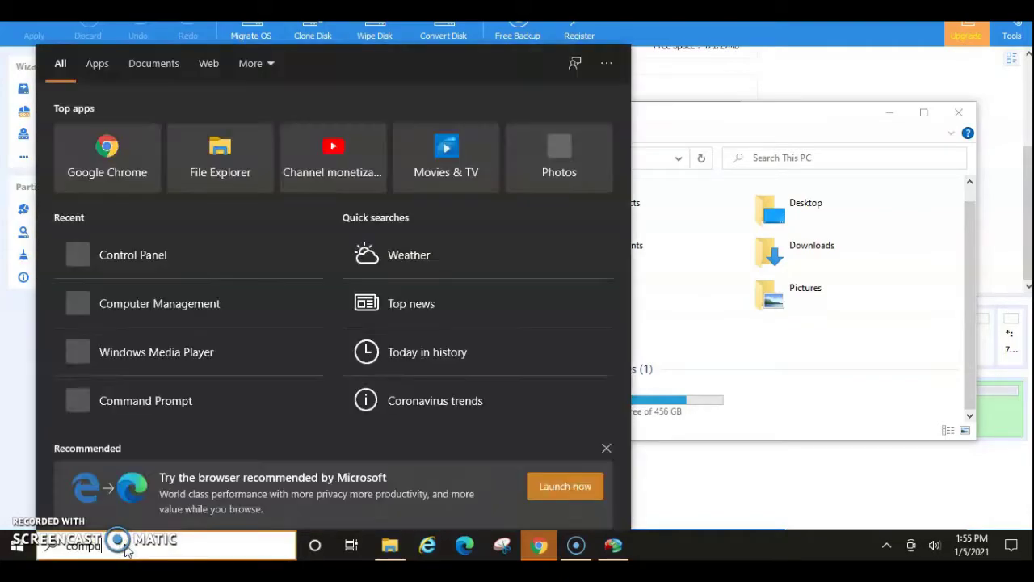
text(ter)
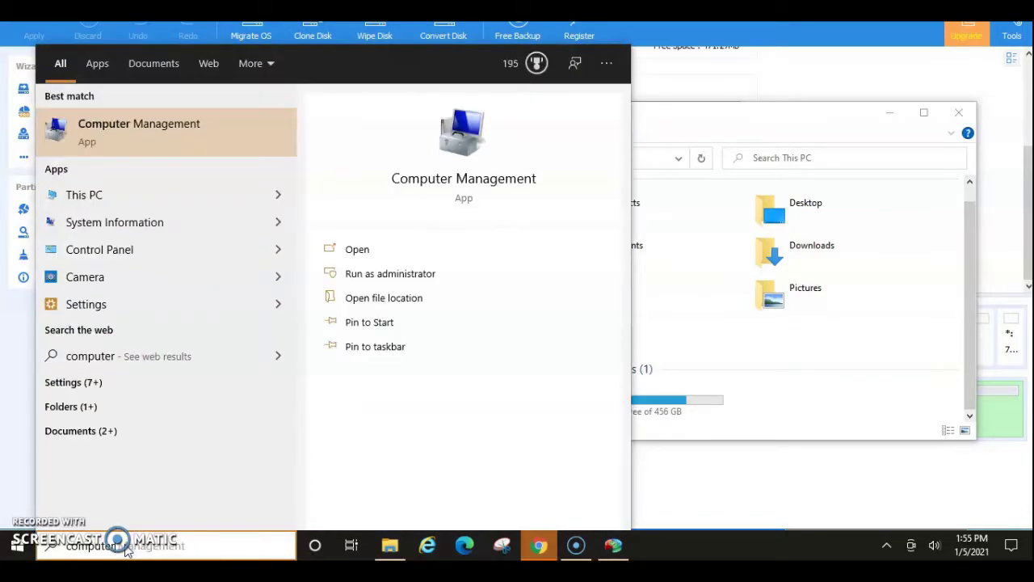
click(143, 133)
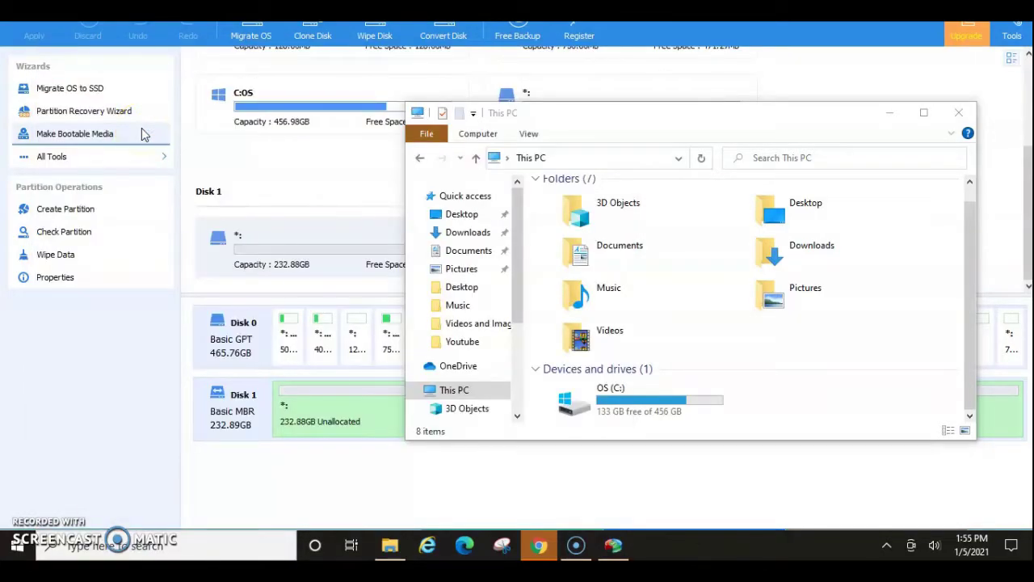
click(112, 172)
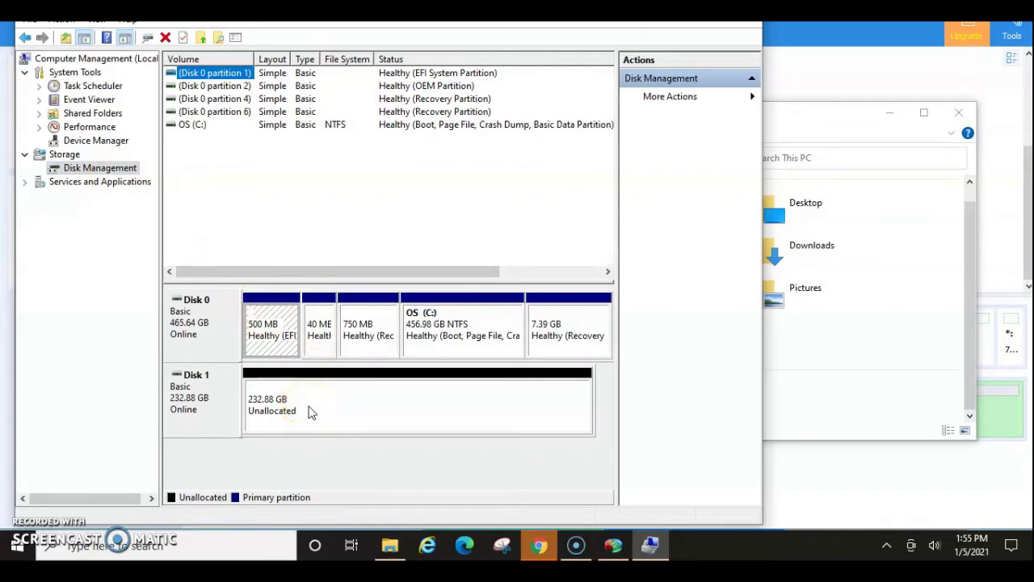
click(312, 413)
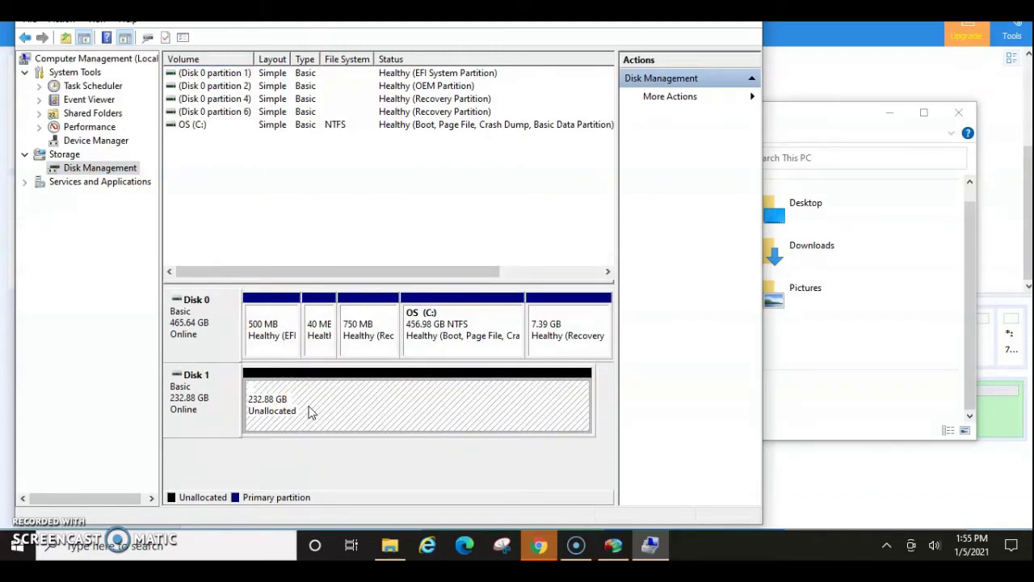
right_click(312, 413)
click(321, 414)
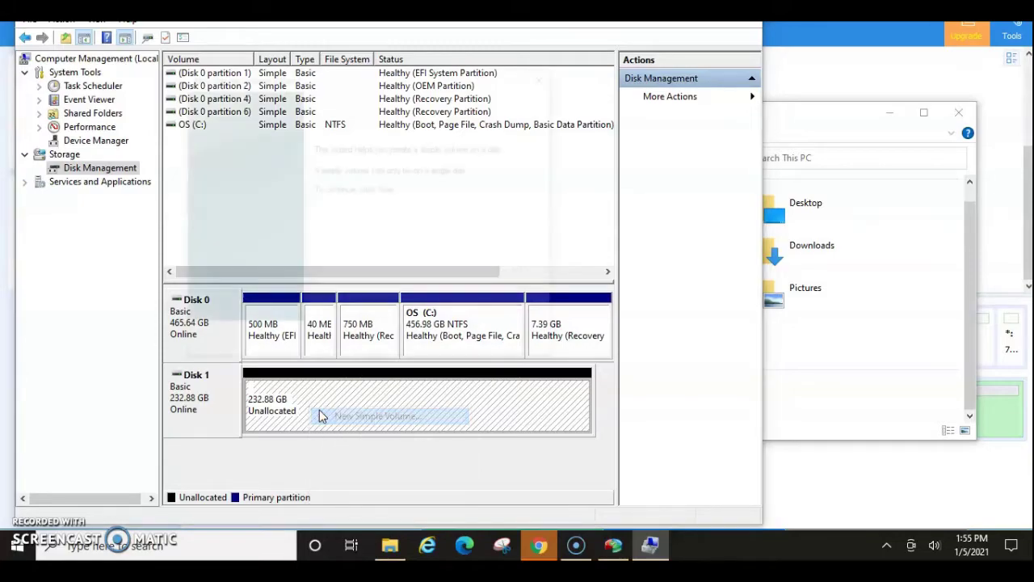
click(456, 346)
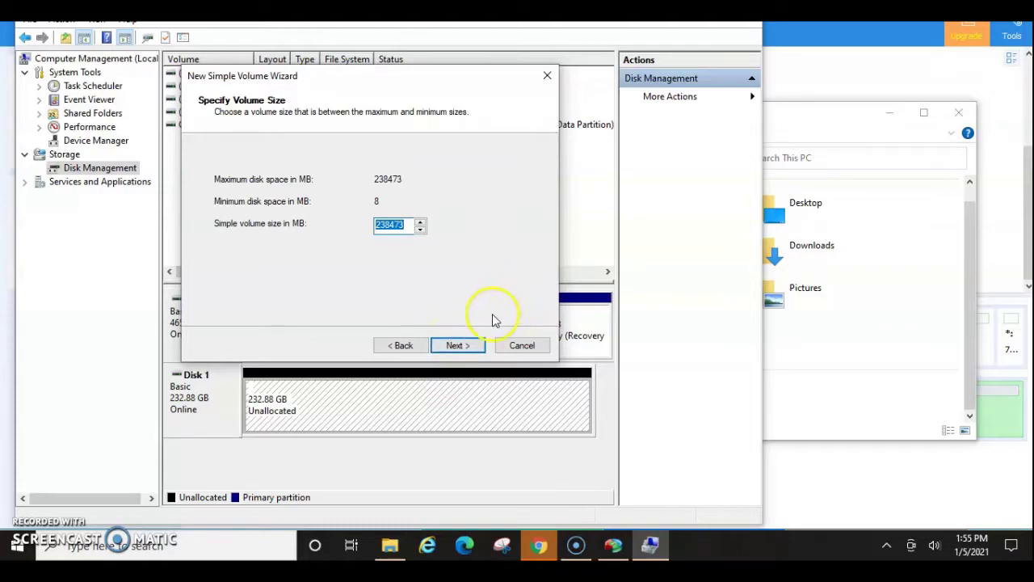
click(473, 345)
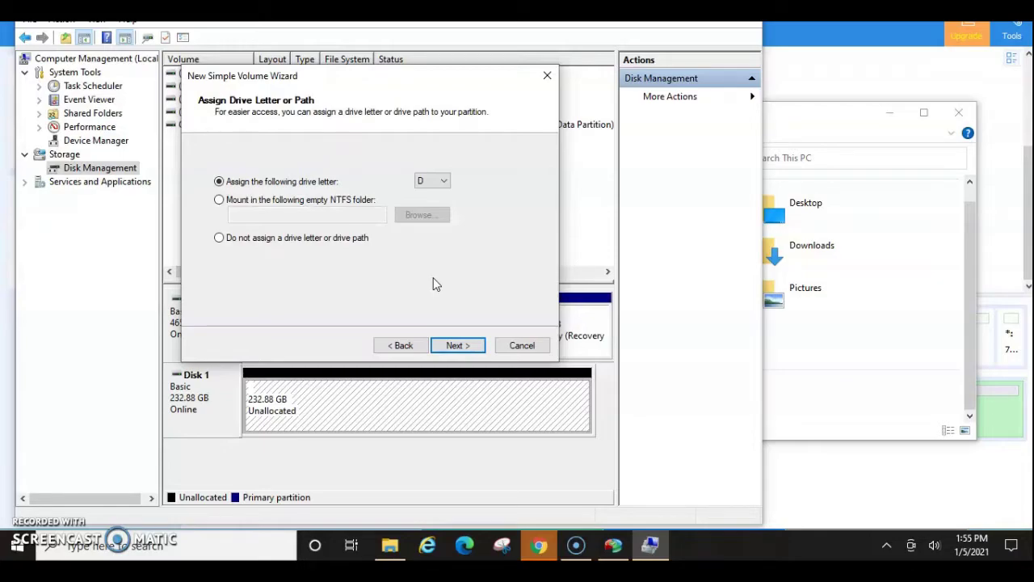
click(522, 345)
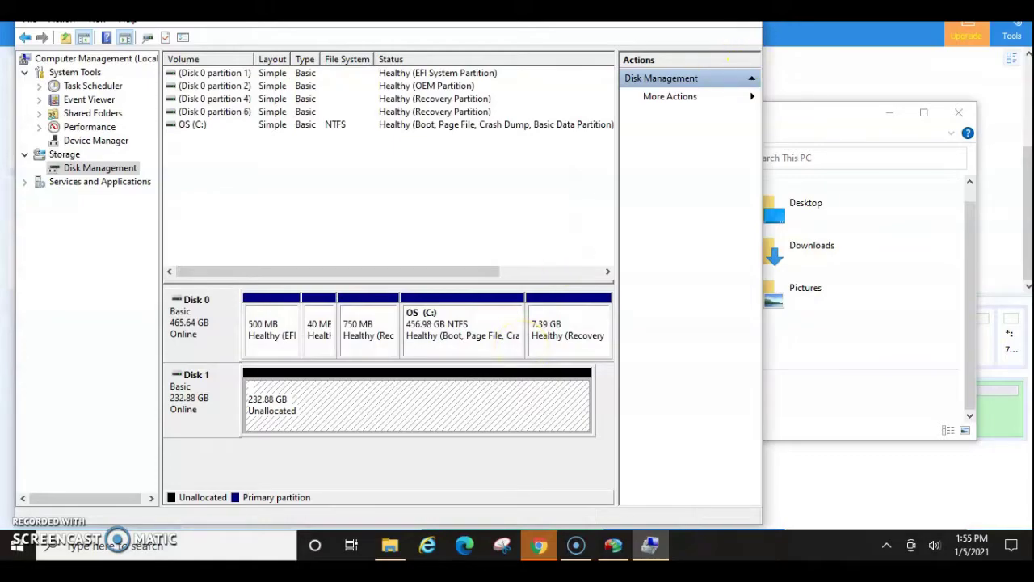
Close Computer Management and File Explorer, and set up a 232.88GB NTFS partition with drive letter D: on Disk 1's unallocated space.
key(alt+F4)
click(959, 113)
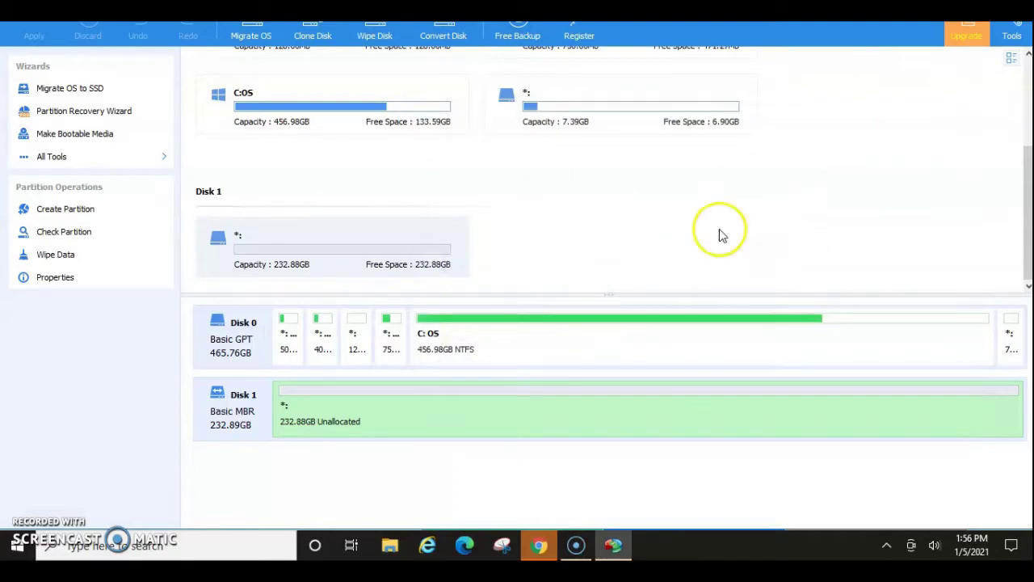
right_click(509, 412)
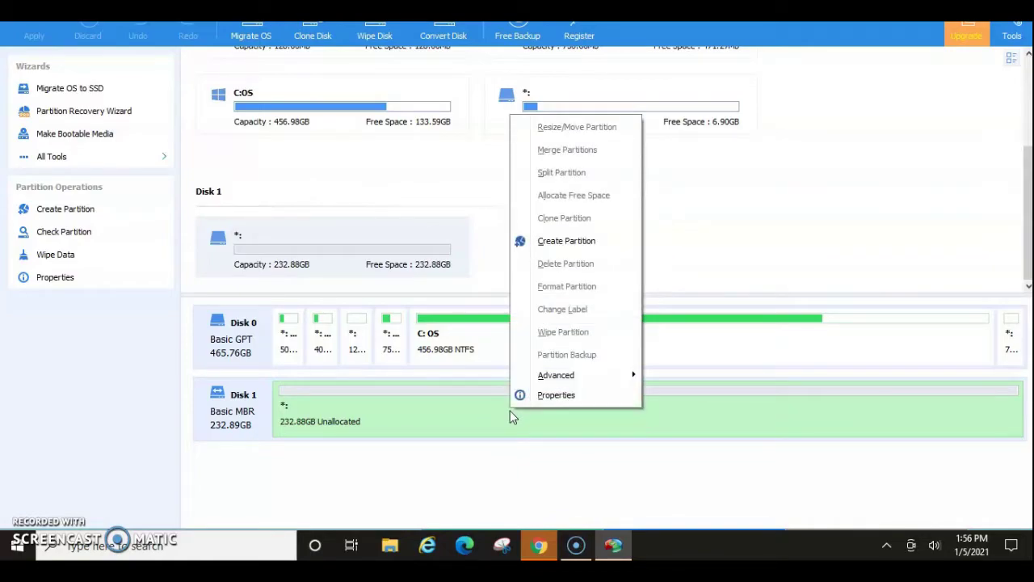
click(557, 243)
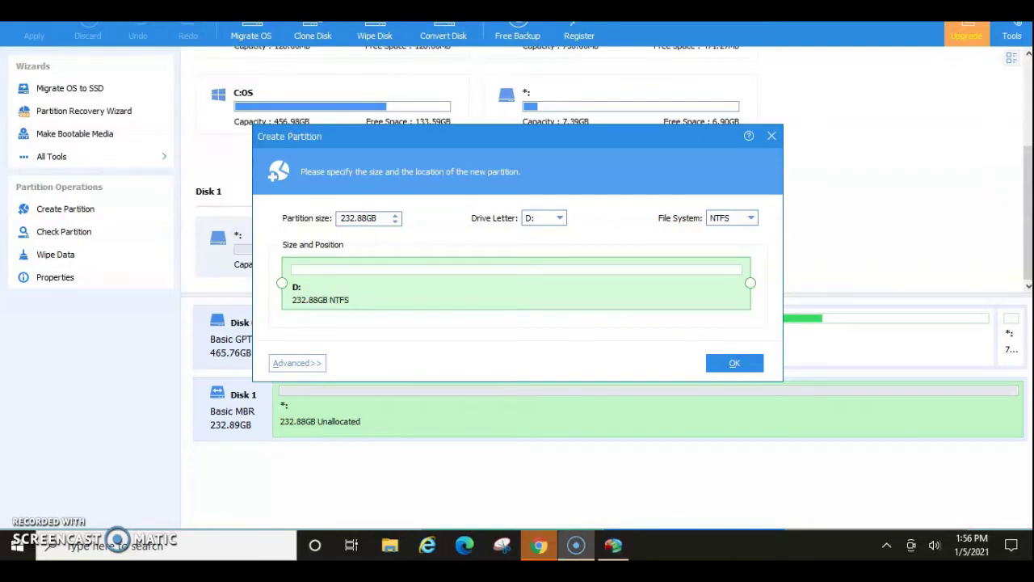
click(753, 219)
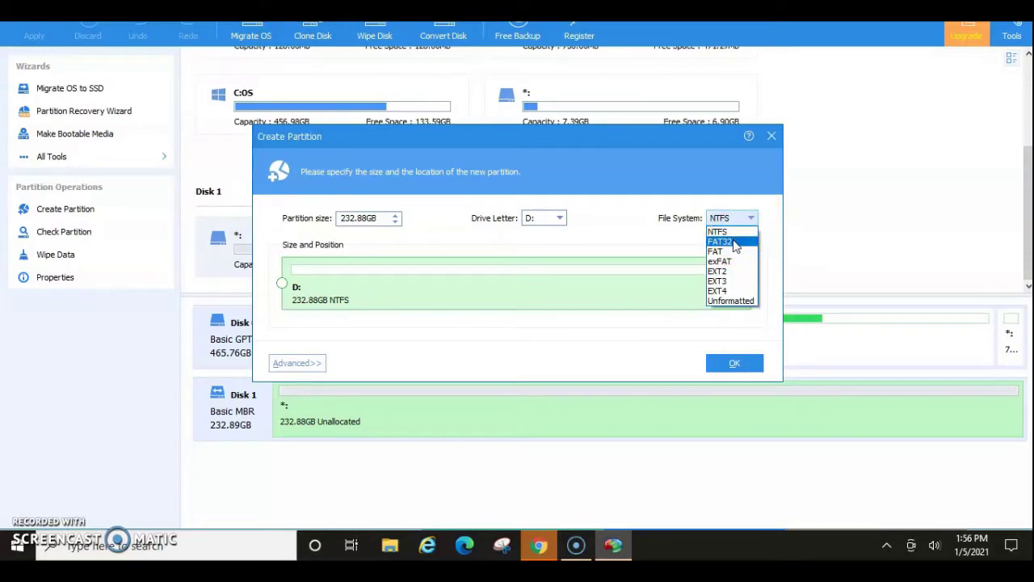
click(730, 242)
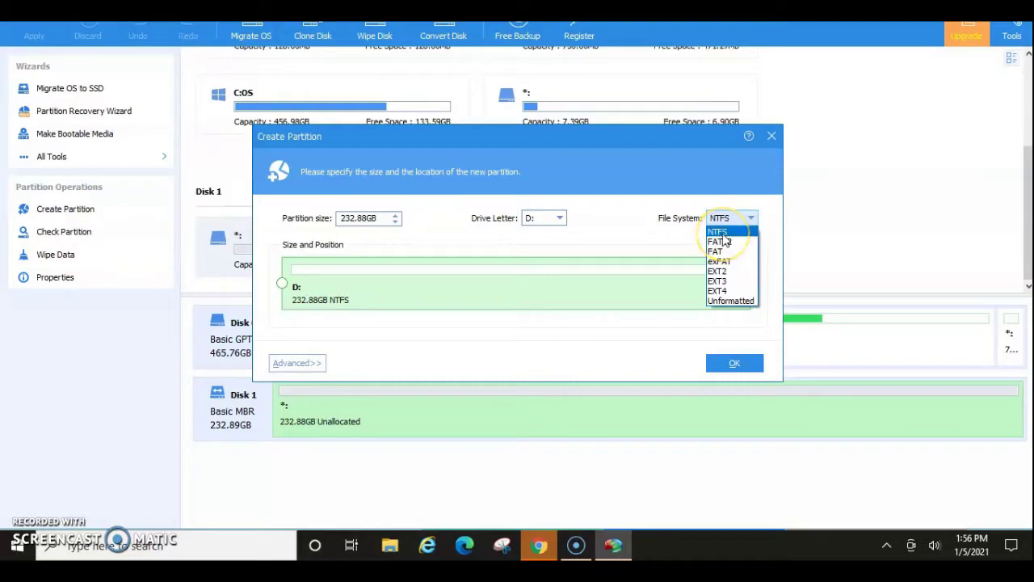
click(723, 241)
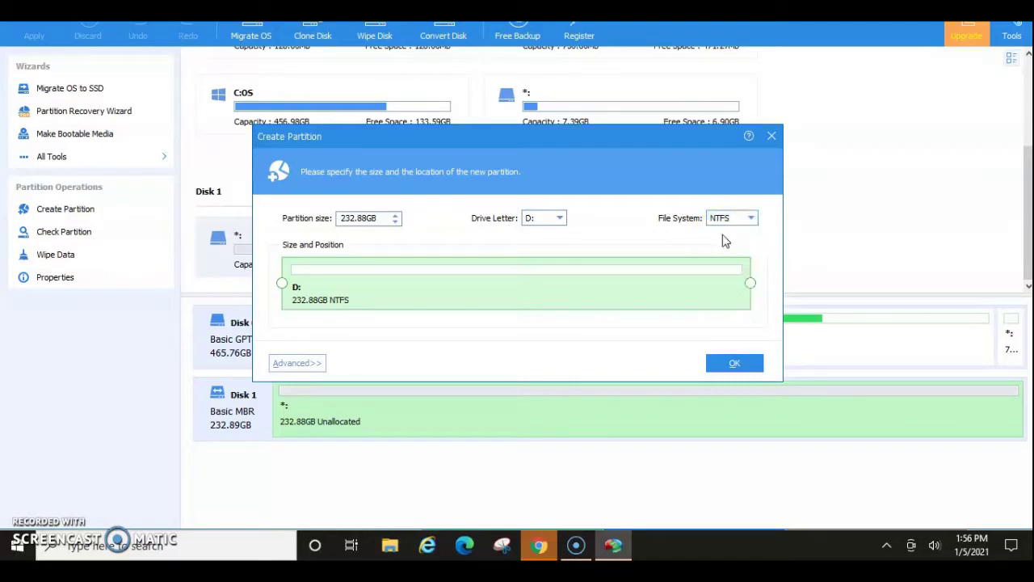
click(730, 362)
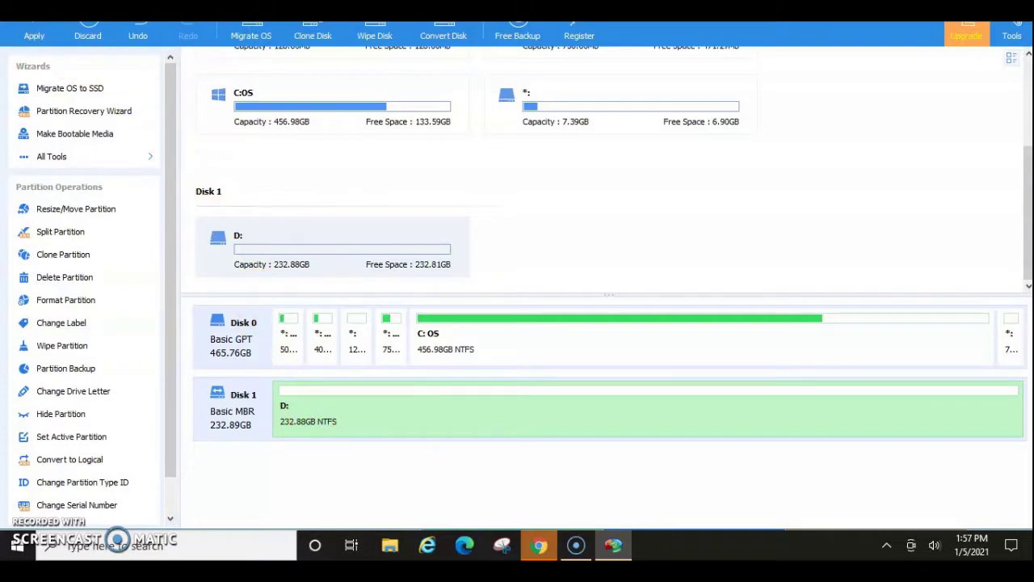
Apply the pending Create Partition operation for Disk 1, confirm its start, and dismiss the completion notice.
key(super+Down)
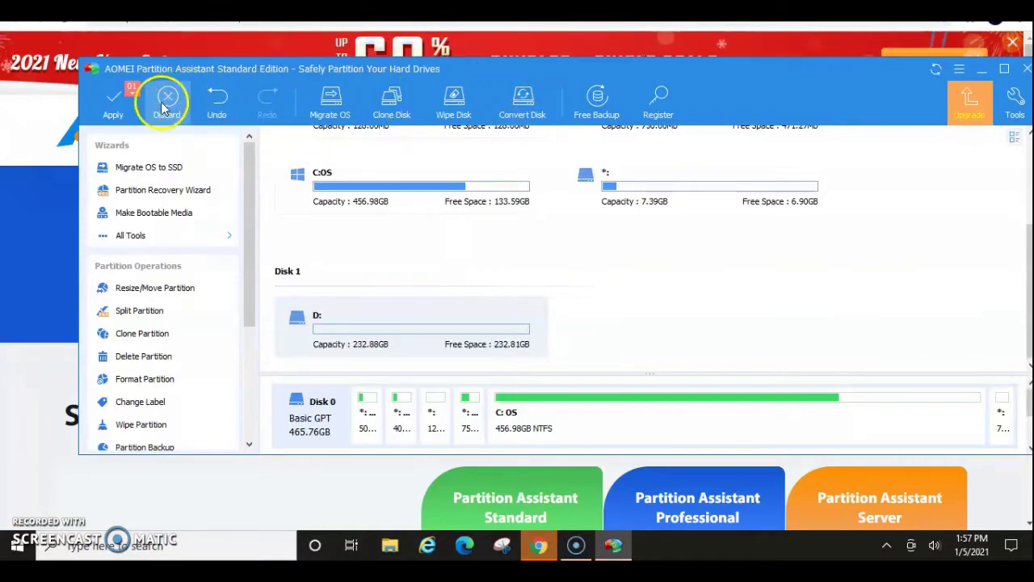
click(113, 115)
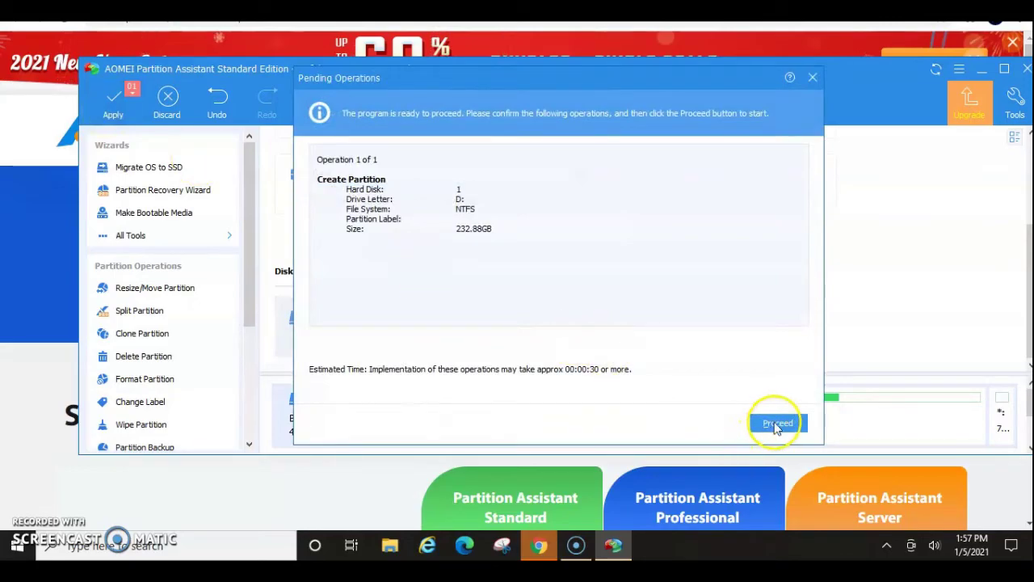
click(777, 424)
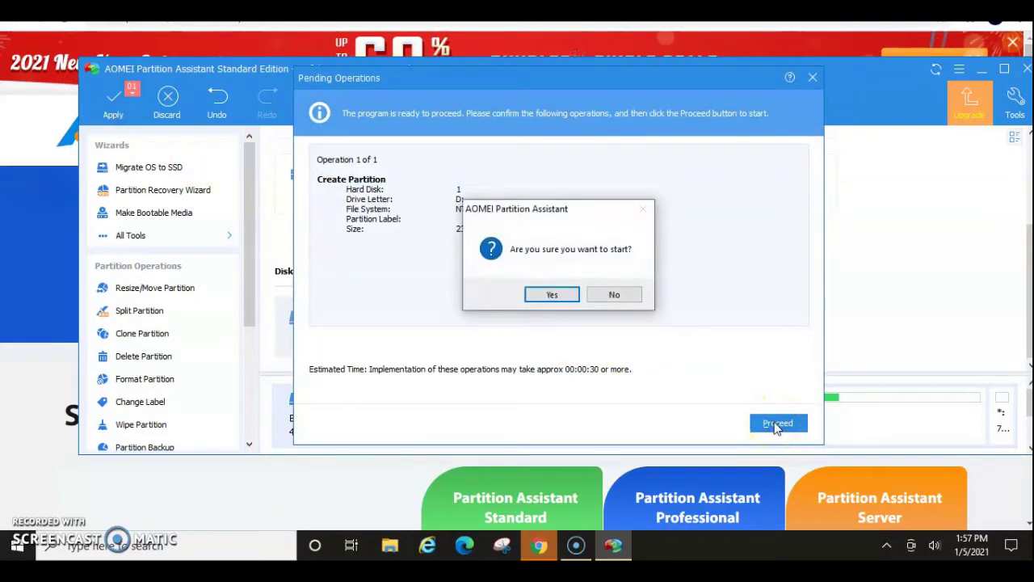
click(553, 295)
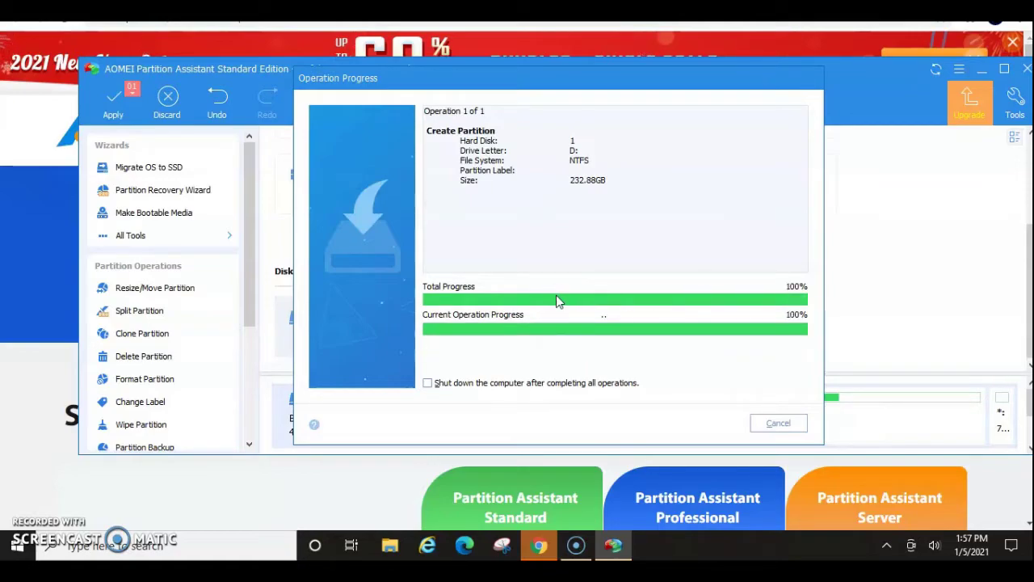
click(651, 297)
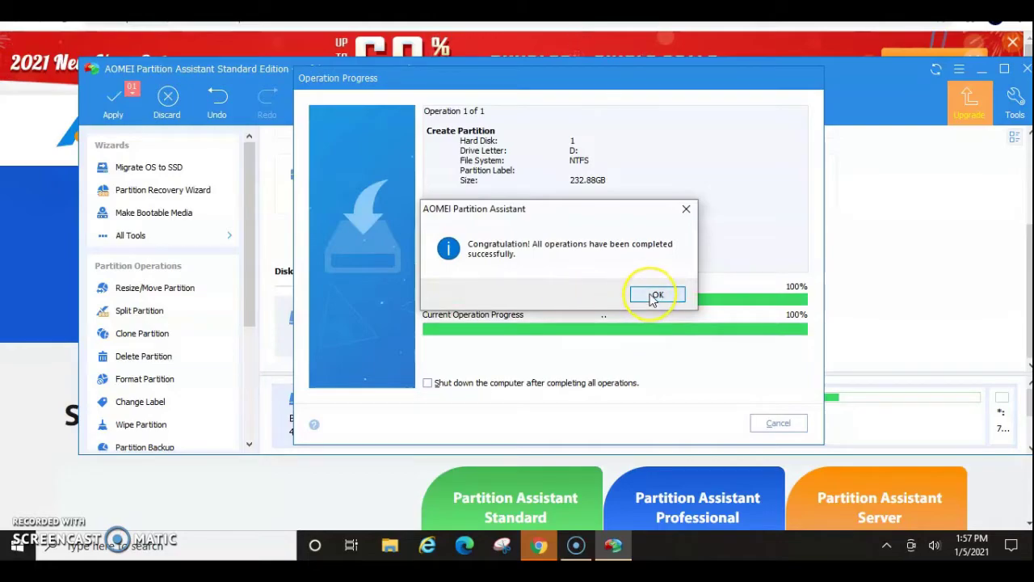
click(1005, 72)
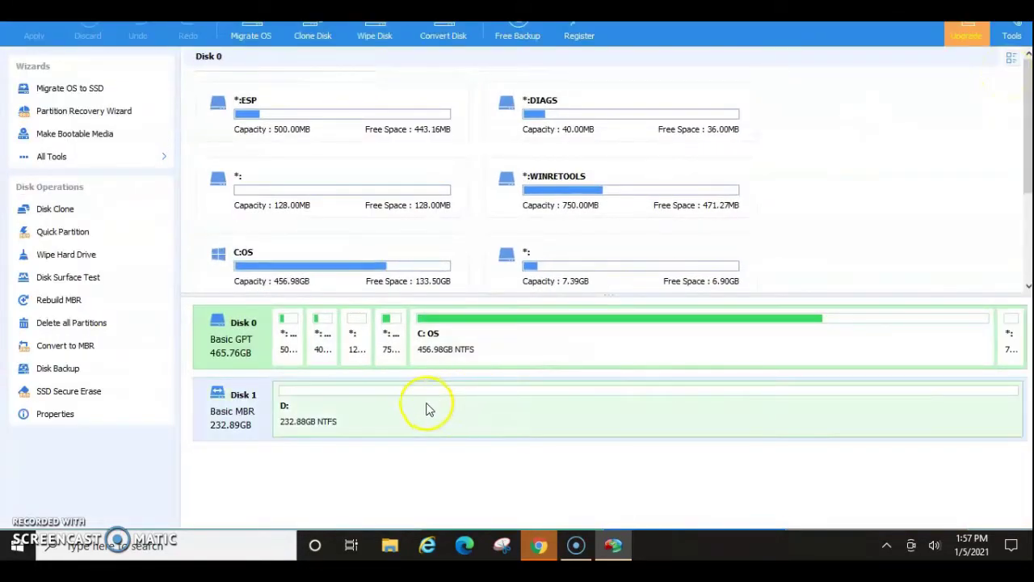
Set the D: partition on Disk 1 to be formatted as FAT32 with the default 32KB cluster size and no label.
click(417, 417)
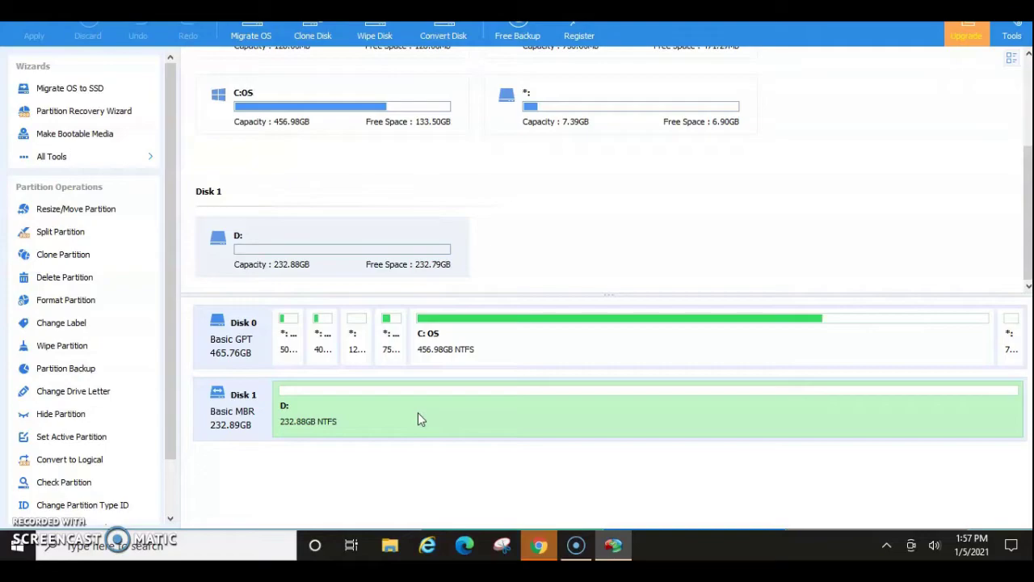
right_click(420, 418)
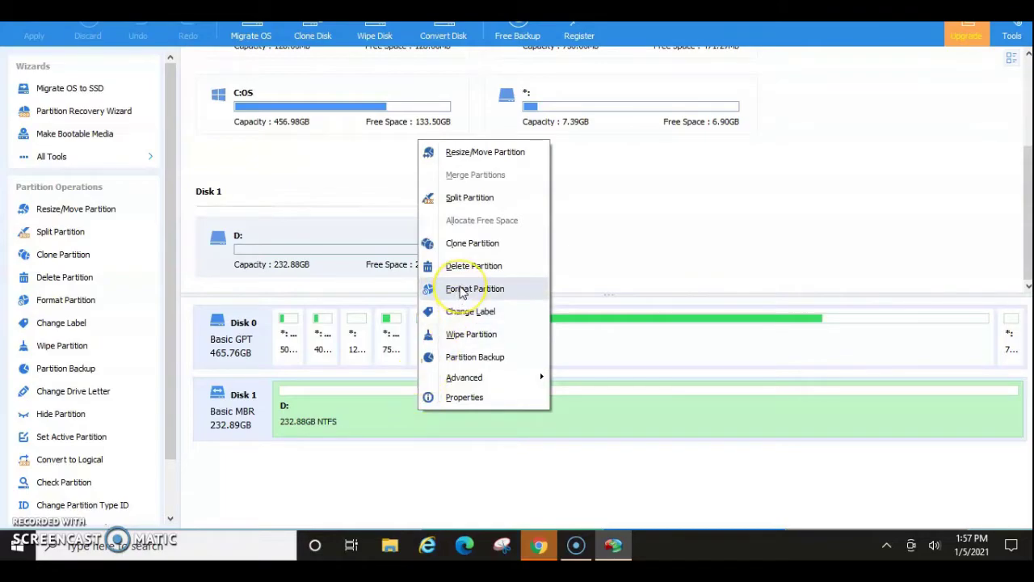
click(462, 289)
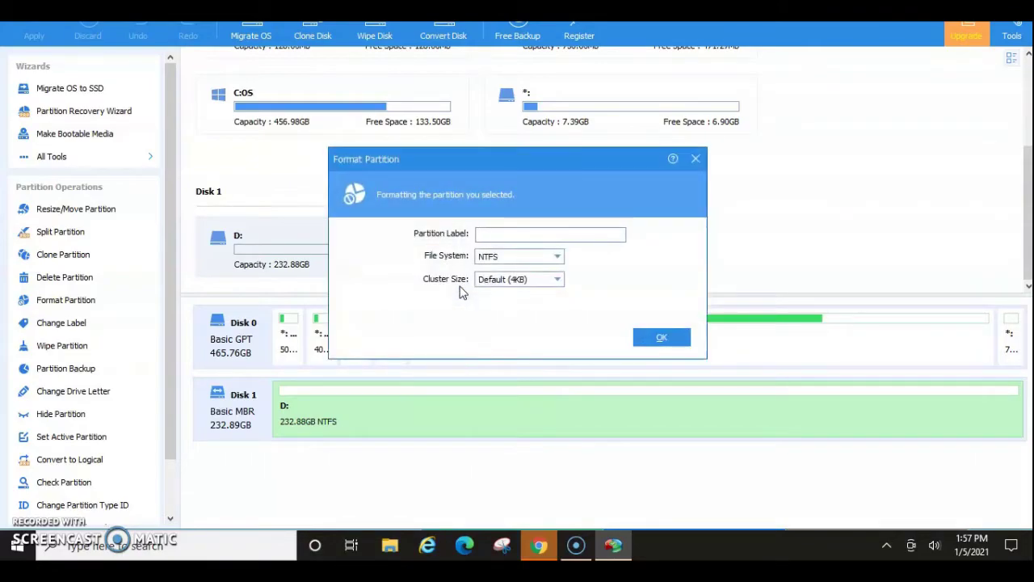
click(557, 257)
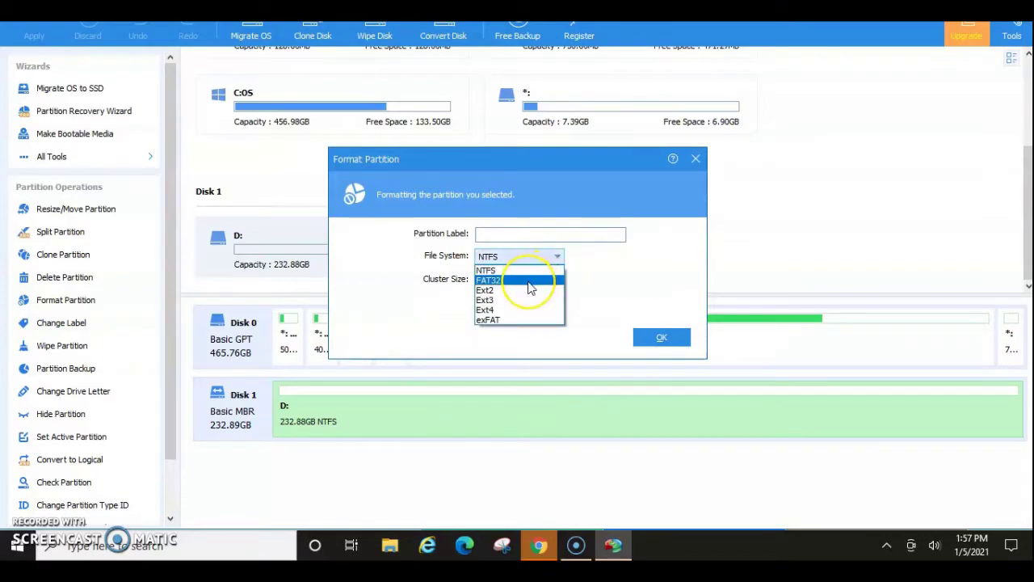
click(530, 280)
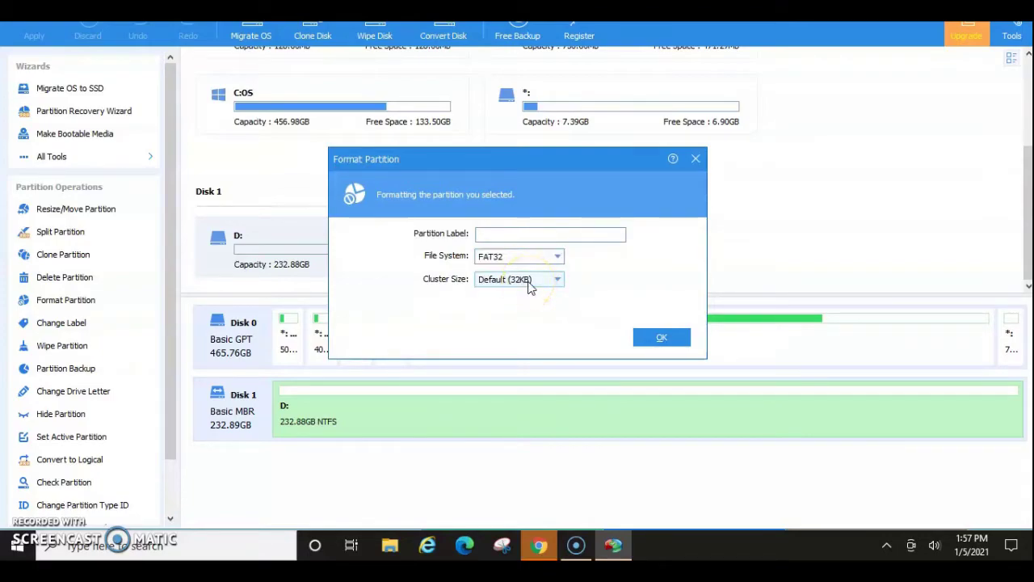
click(653, 340)
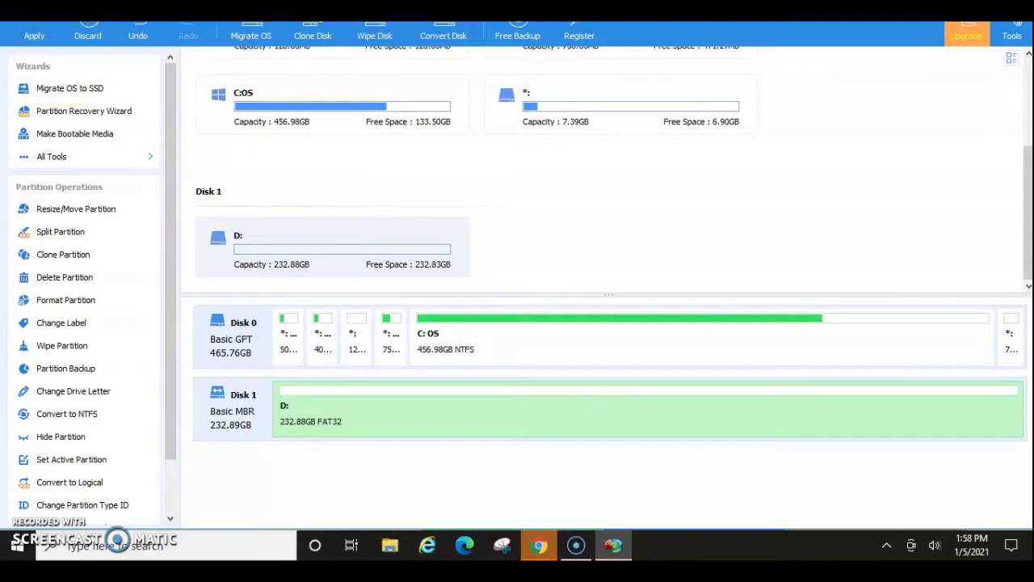
Apply the pending Format Partition operation for D:, confirm its start, and check the partition's file system on Disk 1.
double_click(178, 10)
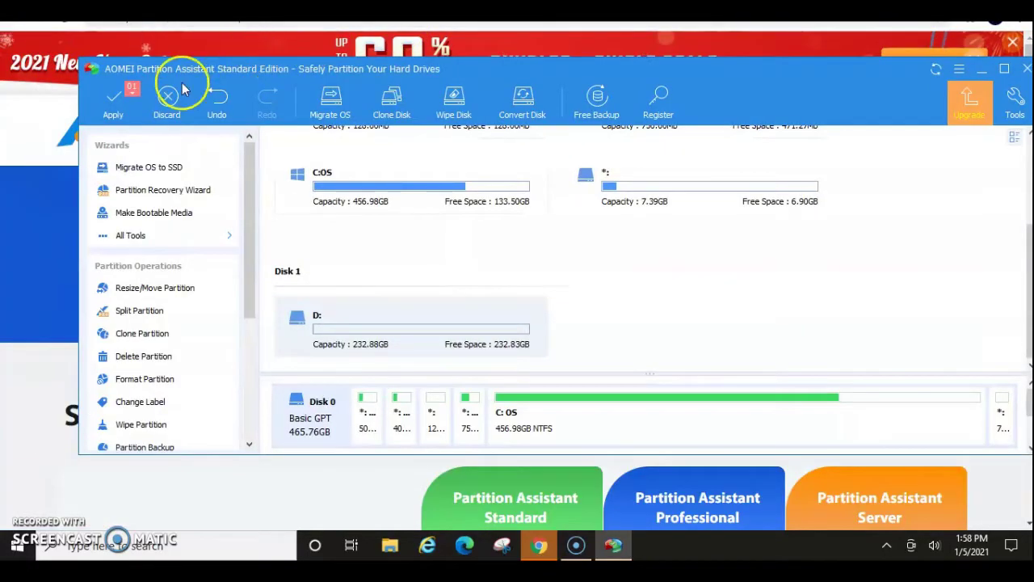
click(115, 112)
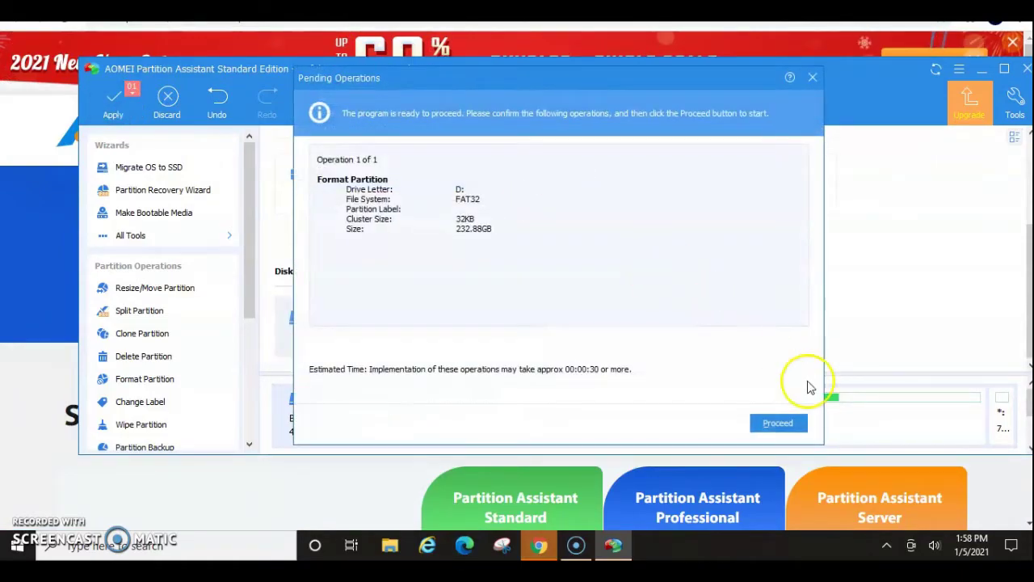
click(776, 422)
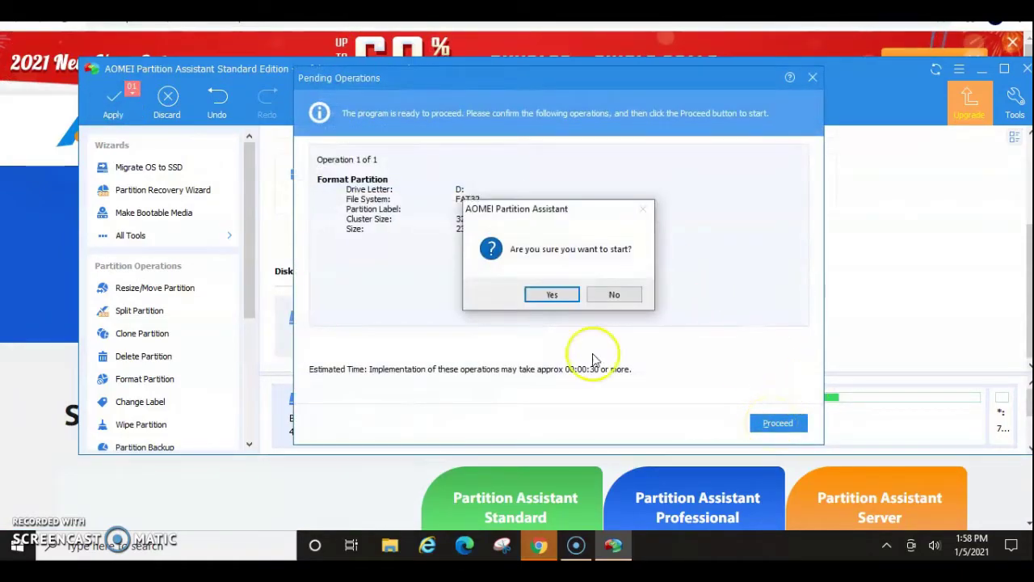
click(551, 295)
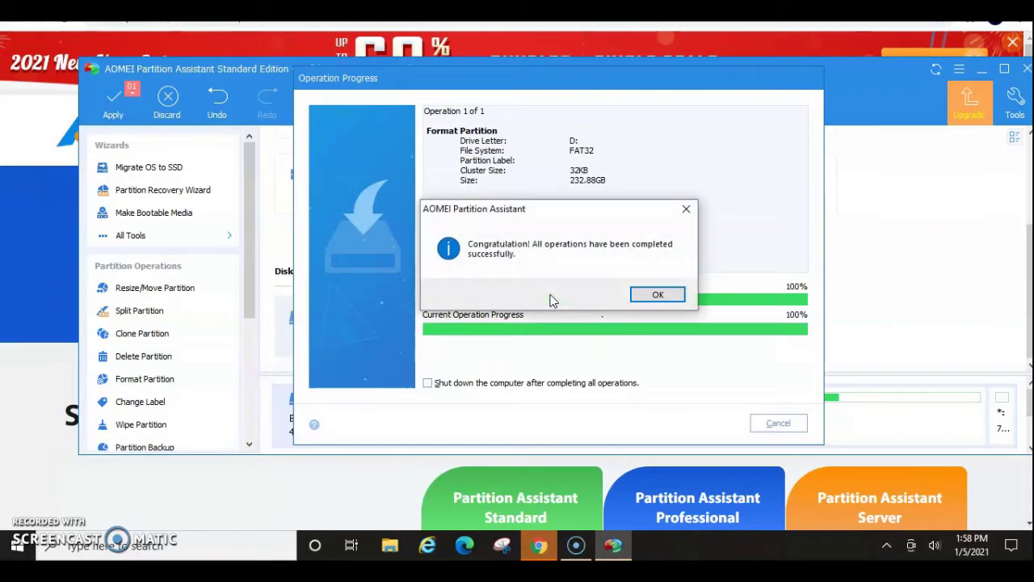
click(649, 294)
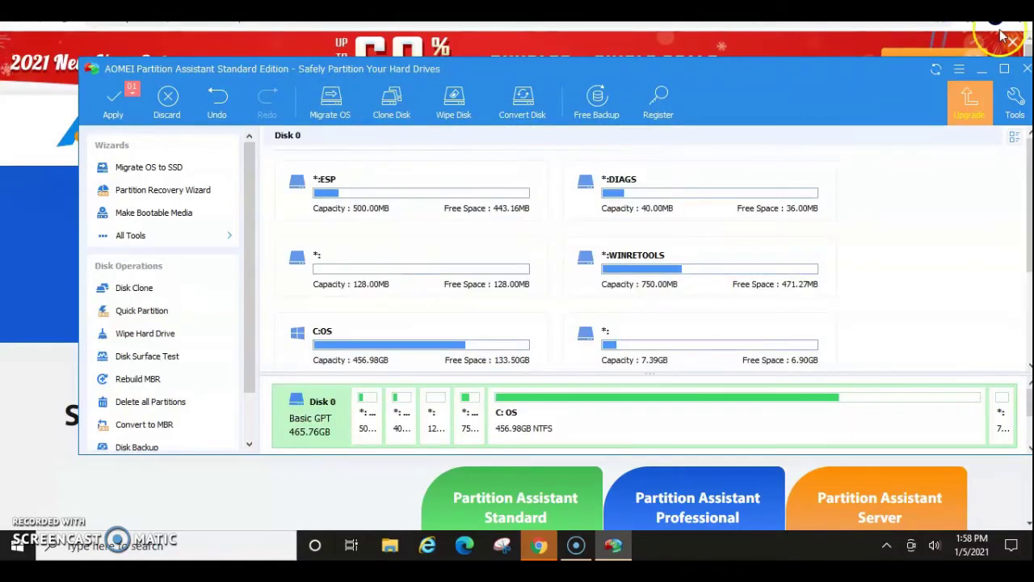
click(1005, 68)
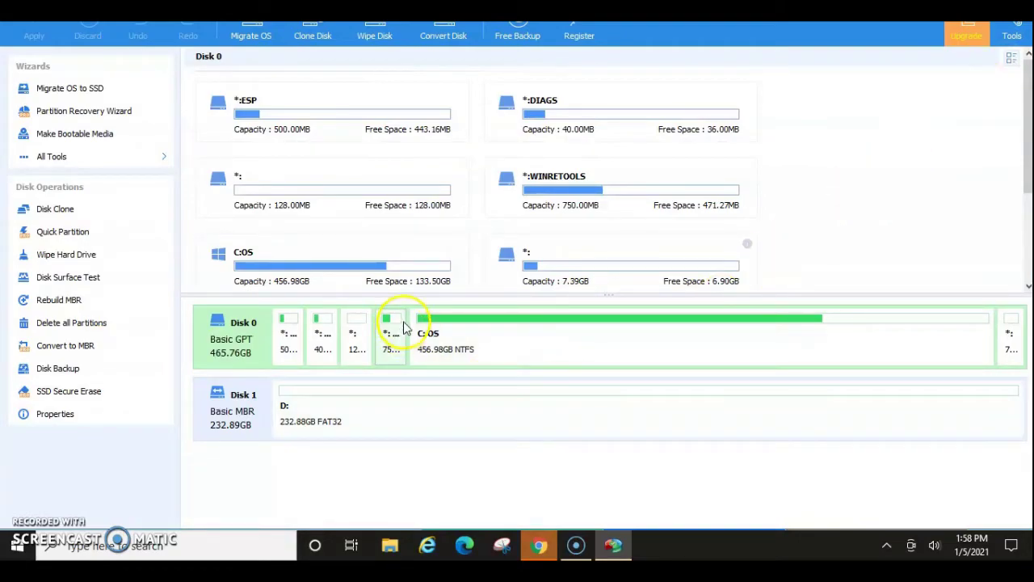
click(340, 429)
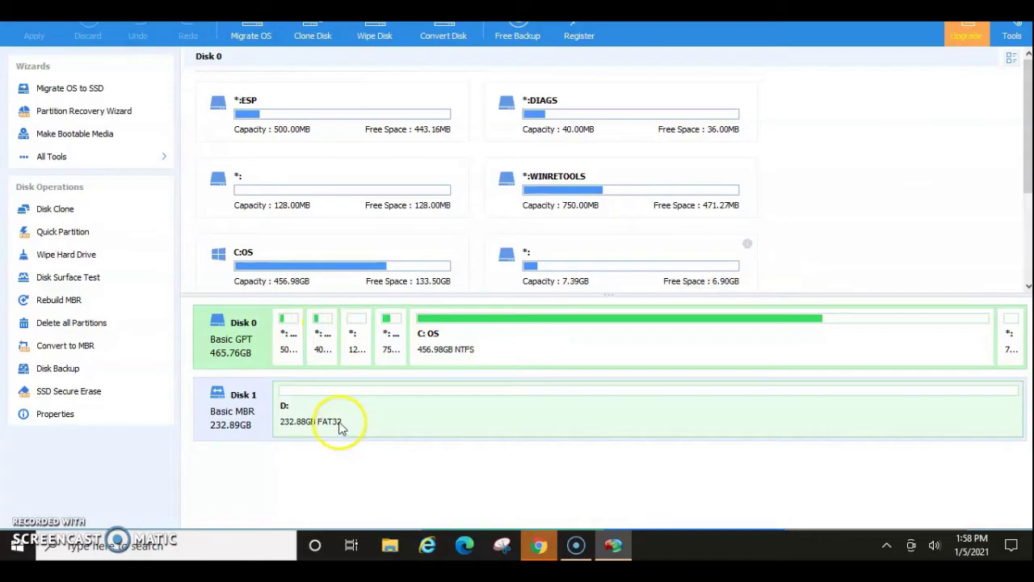